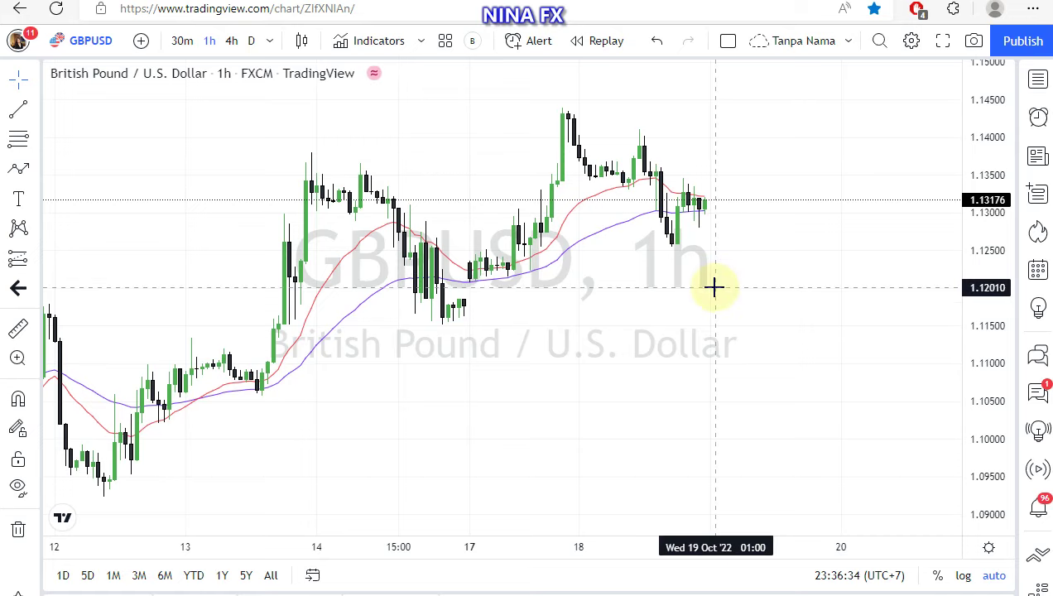
Step: Zoom in and pan the chart to frame the recent GBPUSD 1-hour candles
scroll(714, 288, up, 1)
scroll(714, 287, up, 1)
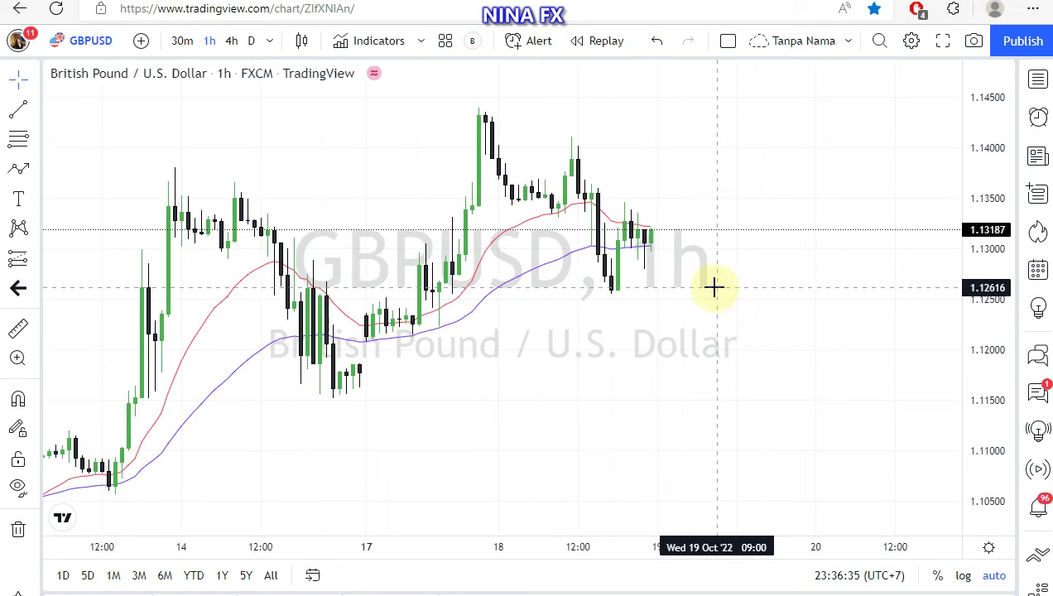
drag(711, 362, 736, 362)
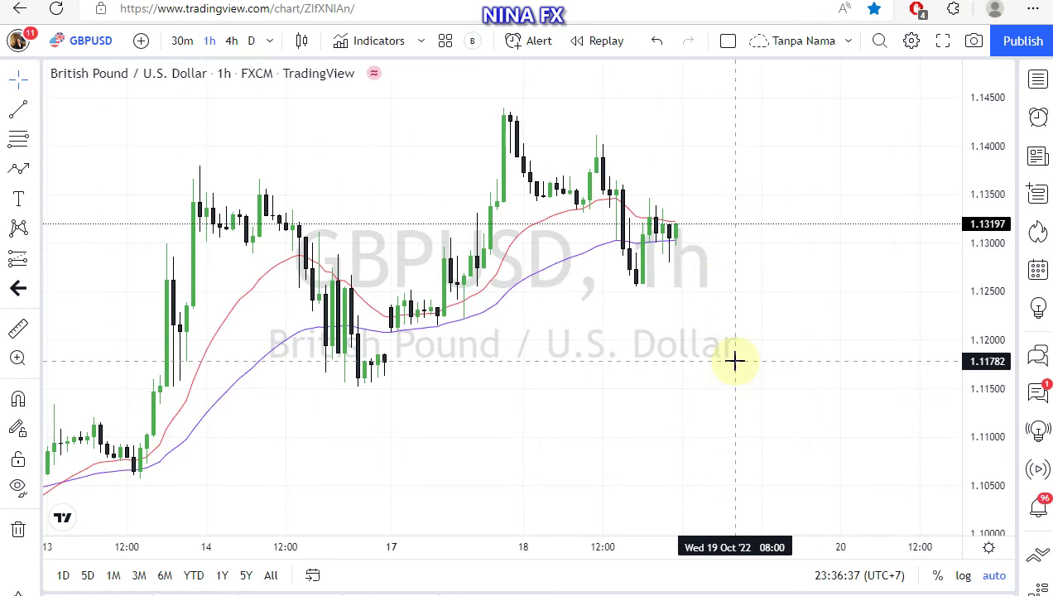
Step: Draw a Fib retracement from the 13 Oct low at 1.10578 to the 1.14402 high
click(18, 137)
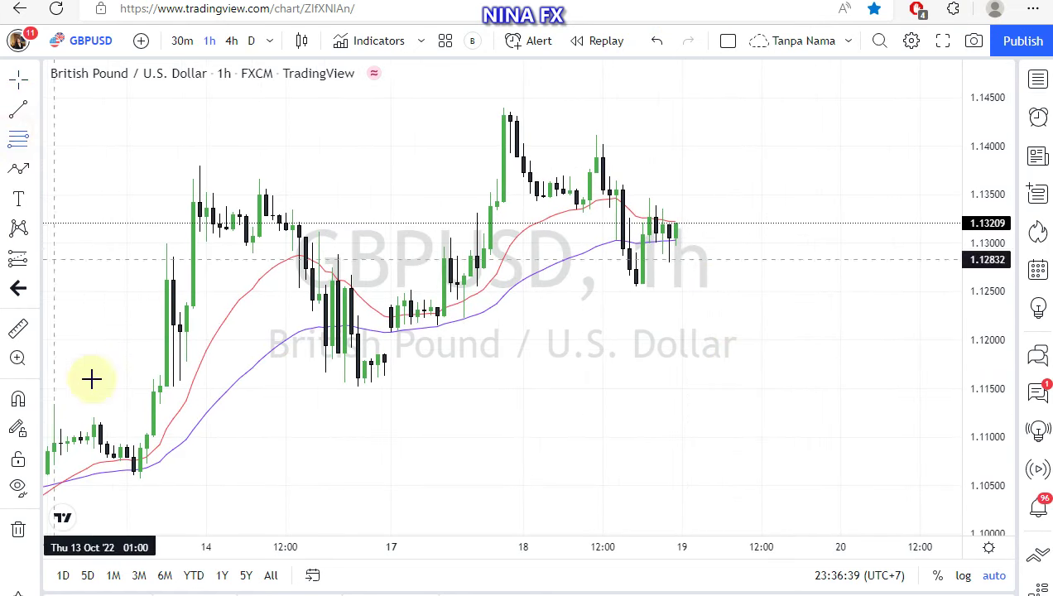
drag(91, 379, 96, 455)
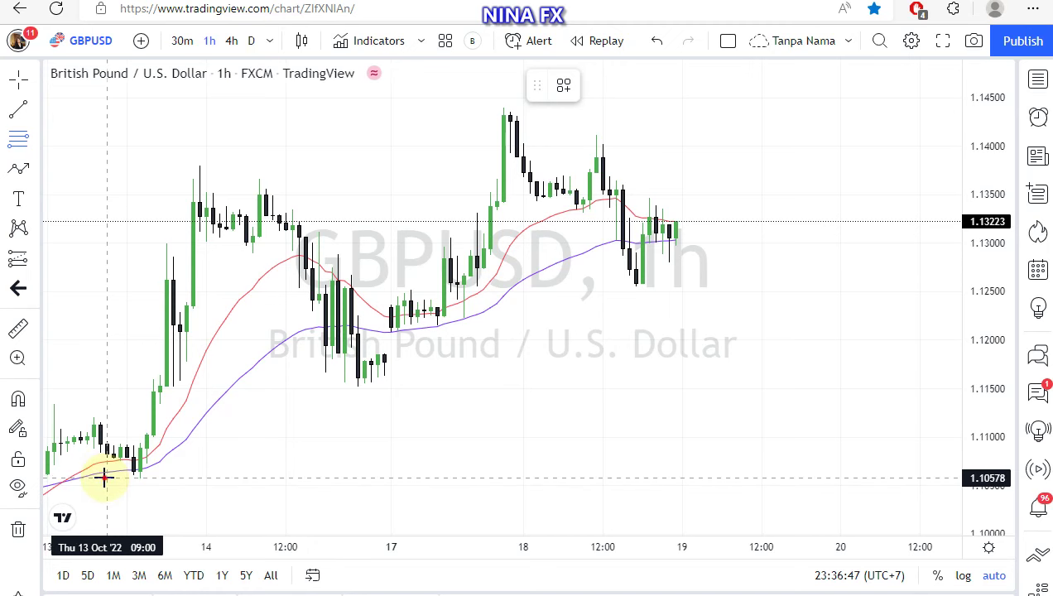
click(106, 478)
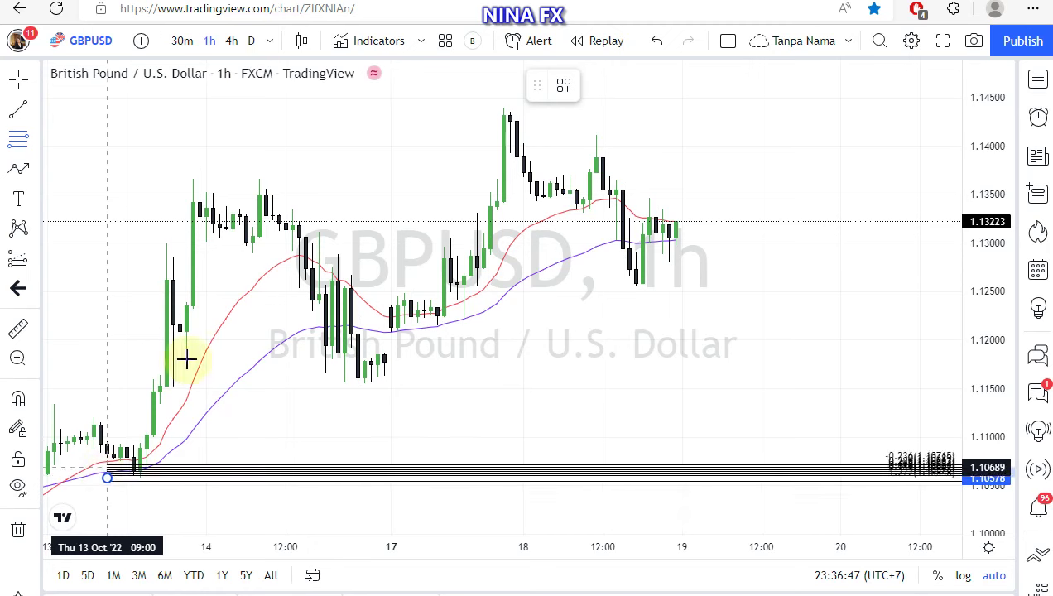
click(444, 106)
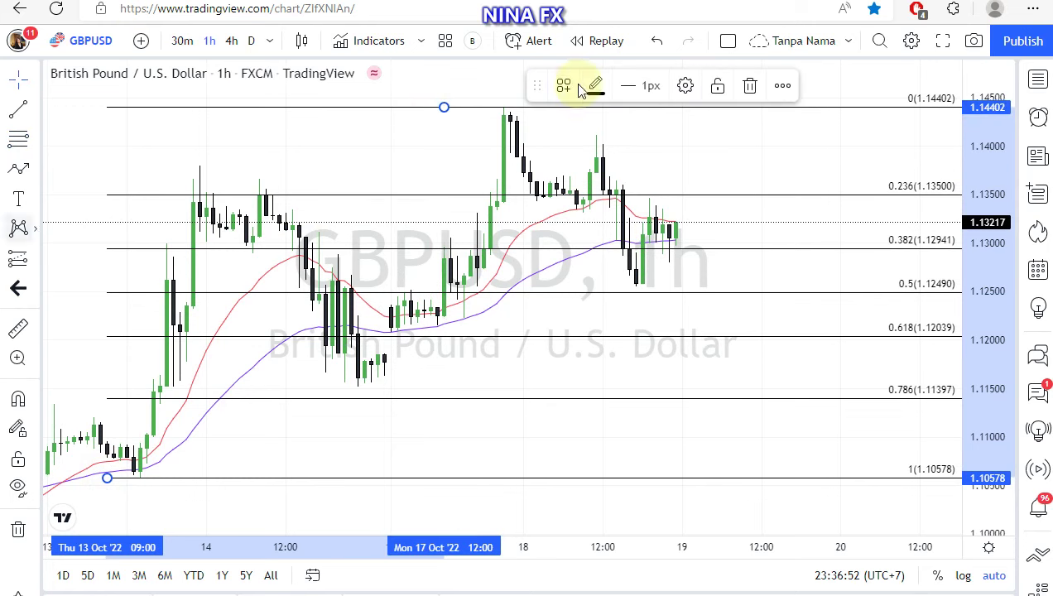
click(435, 160)
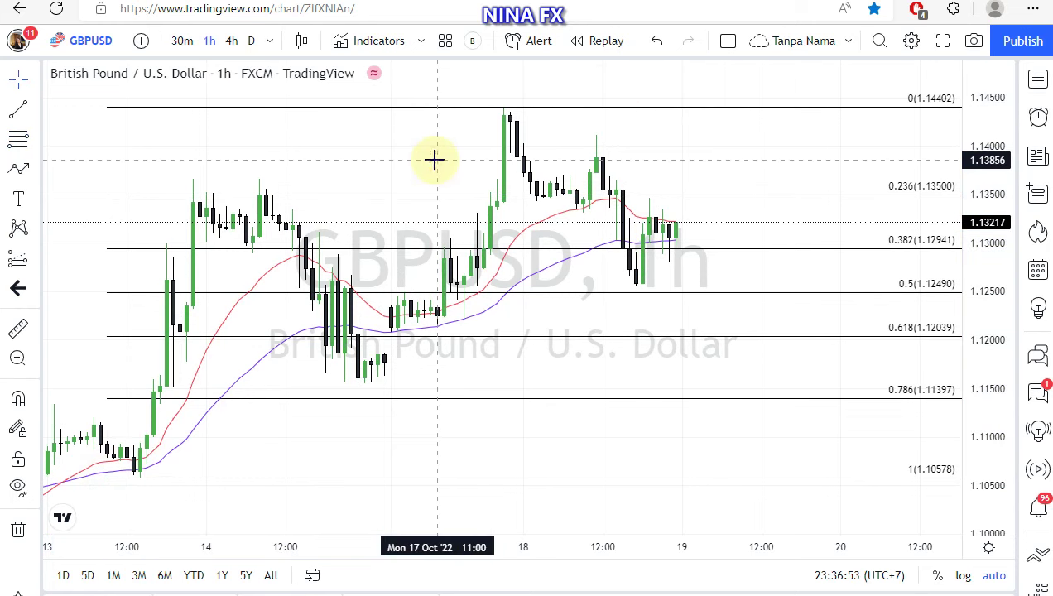
drag(435, 159, 392, 172)
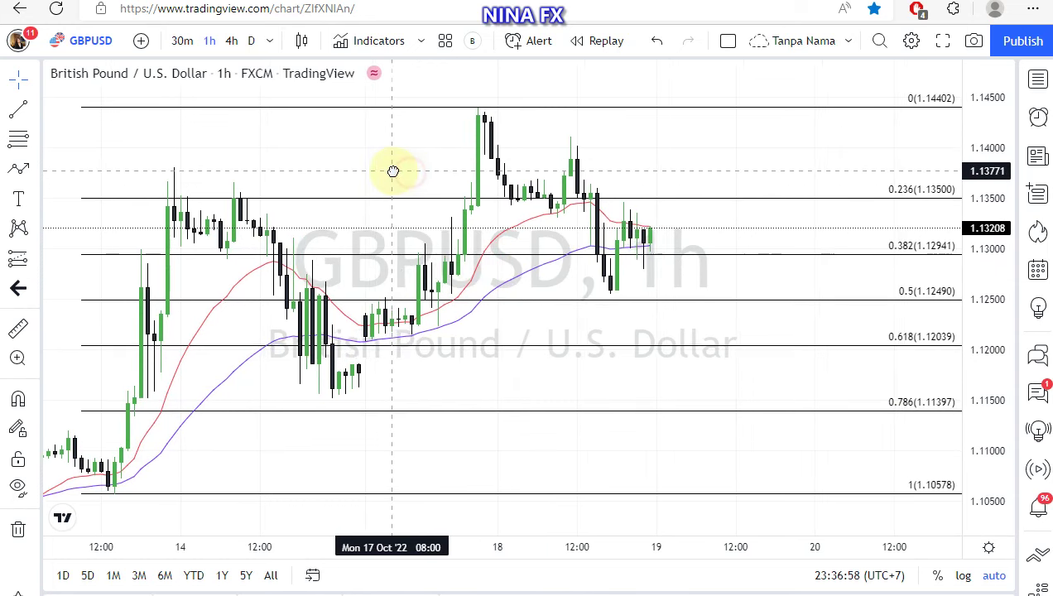
Step: Draw a path from the latest candle dipping to just above 0.618, then rising past 1.14402
click(20, 168)
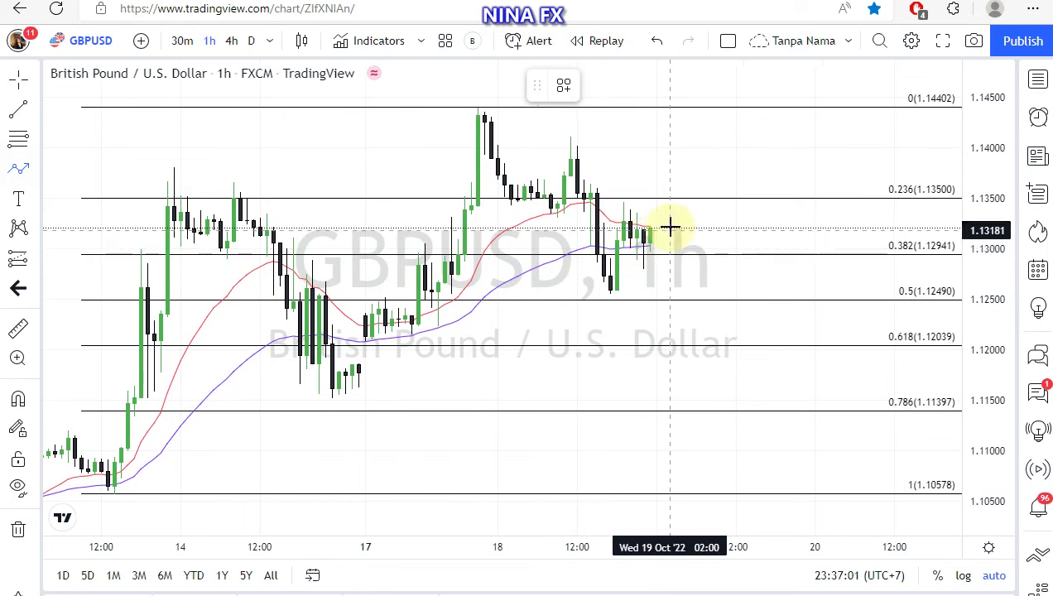
drag(666, 221, 732, 335)
click(735, 333)
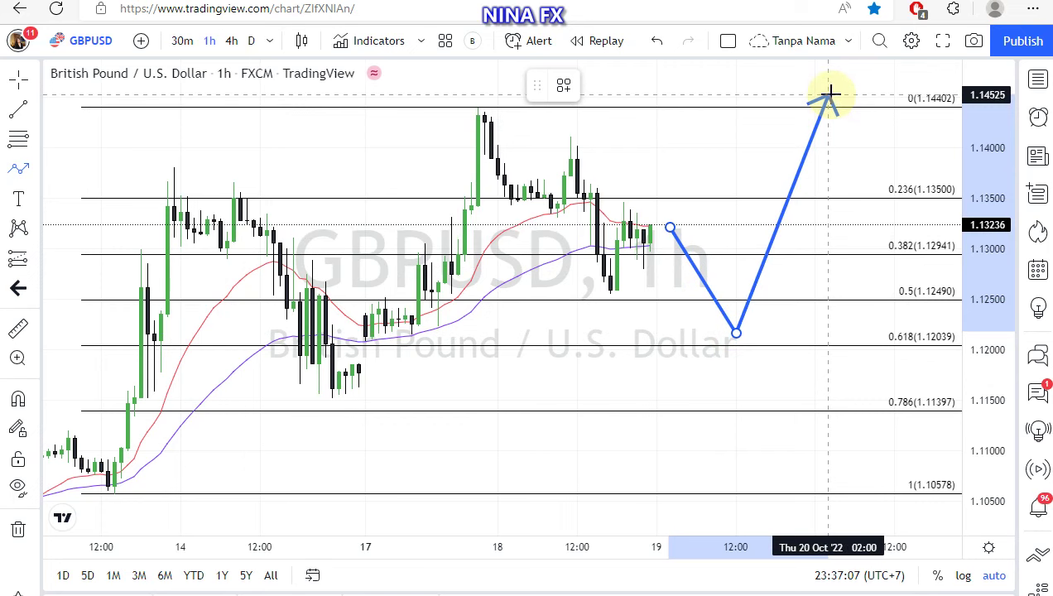
double_click(829, 97)
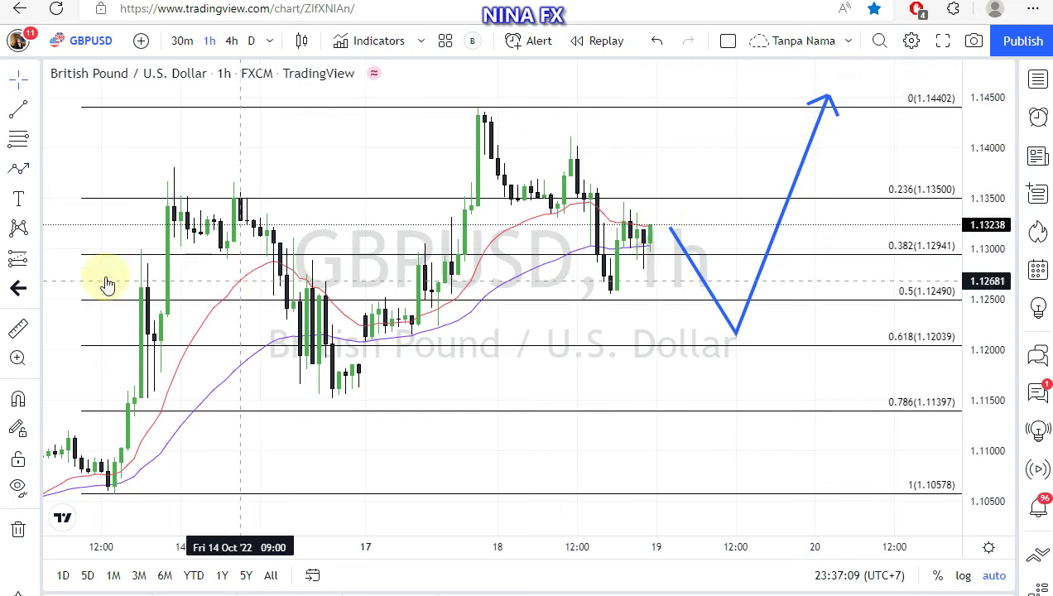
click(18, 199)
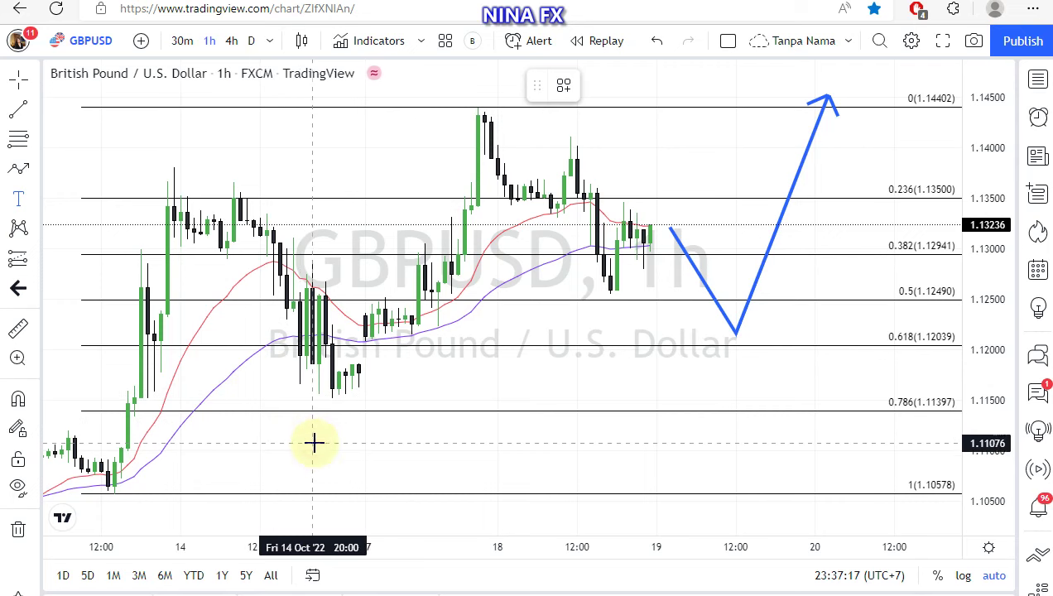
Step: Place a text label below the 0.786 level reading 'GBPUSD, Buy 1.12400 Tp 1.14400'
click(314, 443)
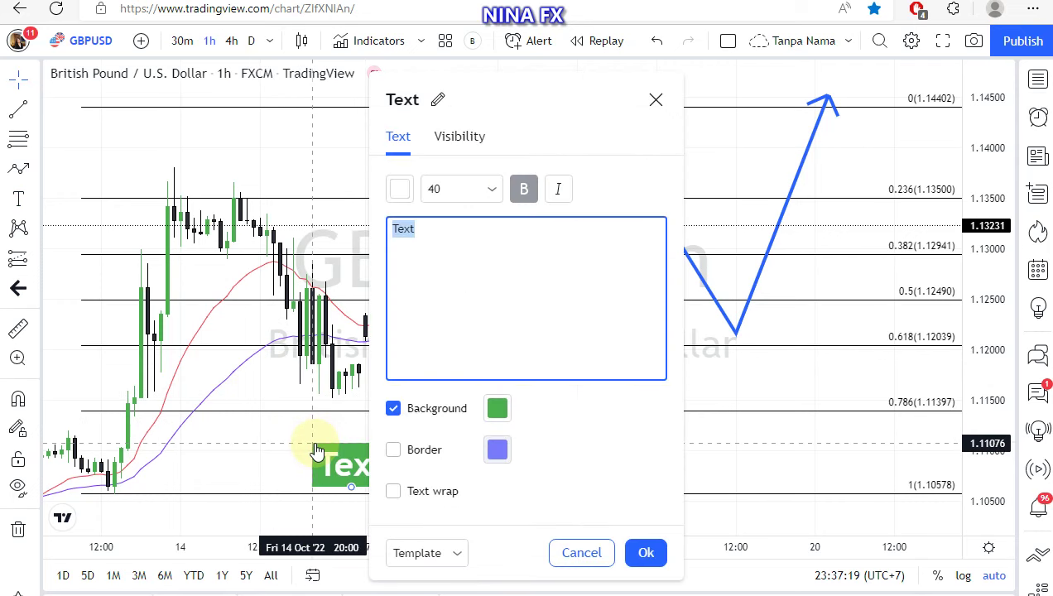
text(GBPUSD, )
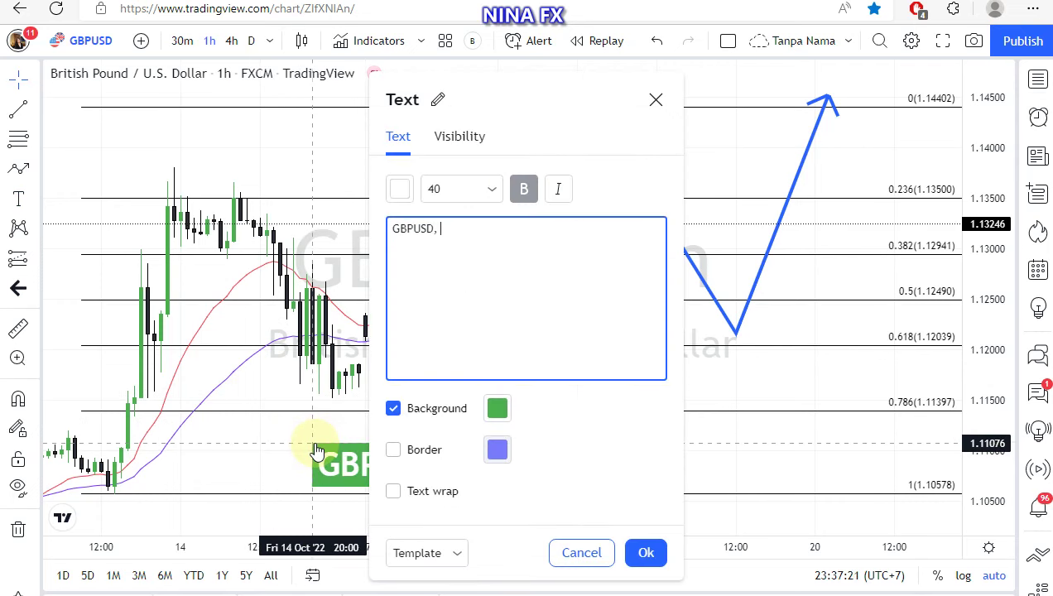
text(Buy 1.12)
text(4)
text(00 )
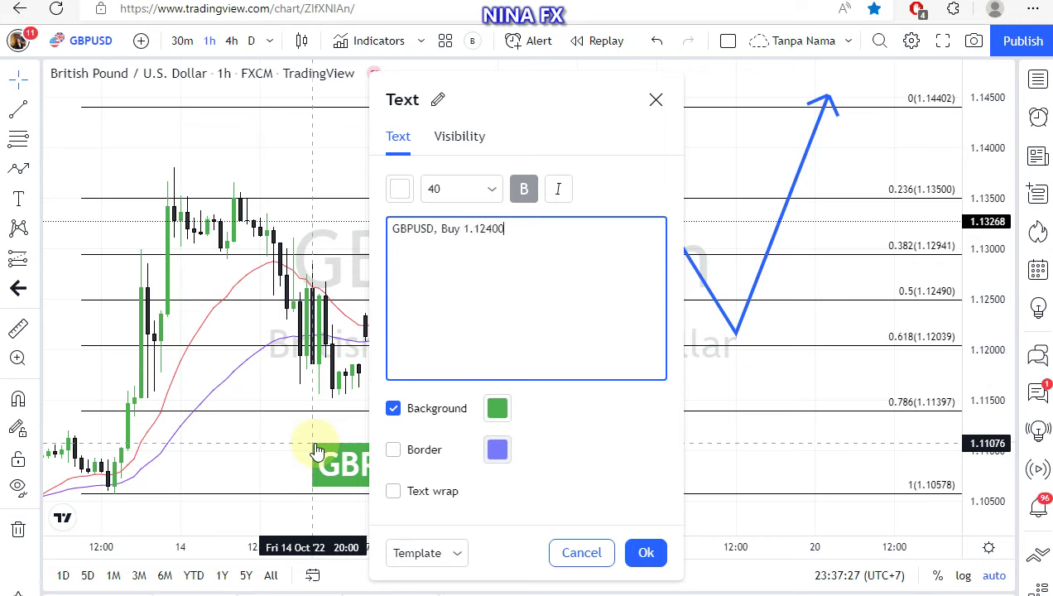
text(Tp 1)
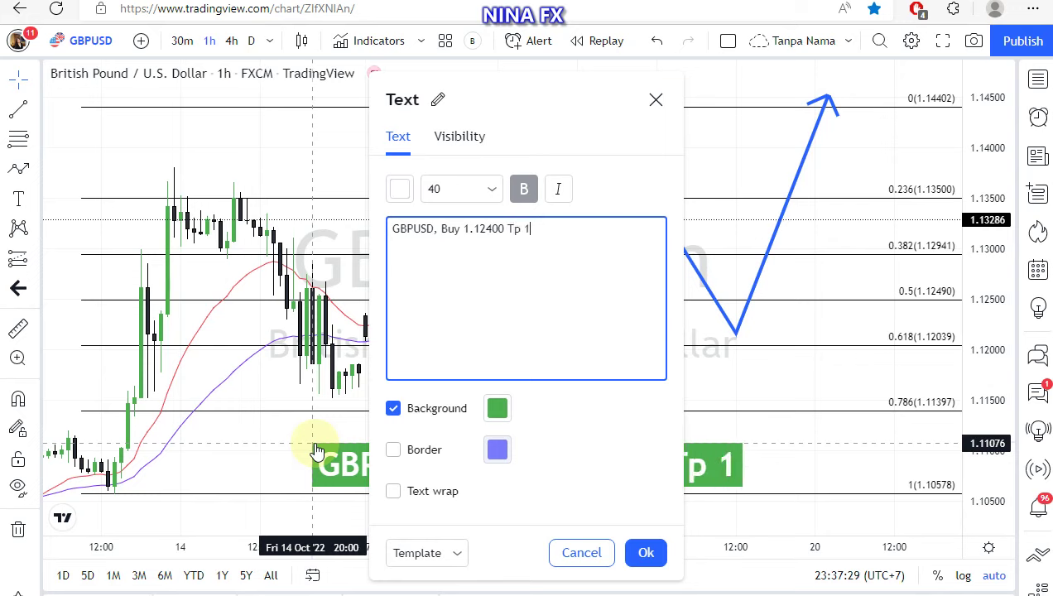
text(.144)
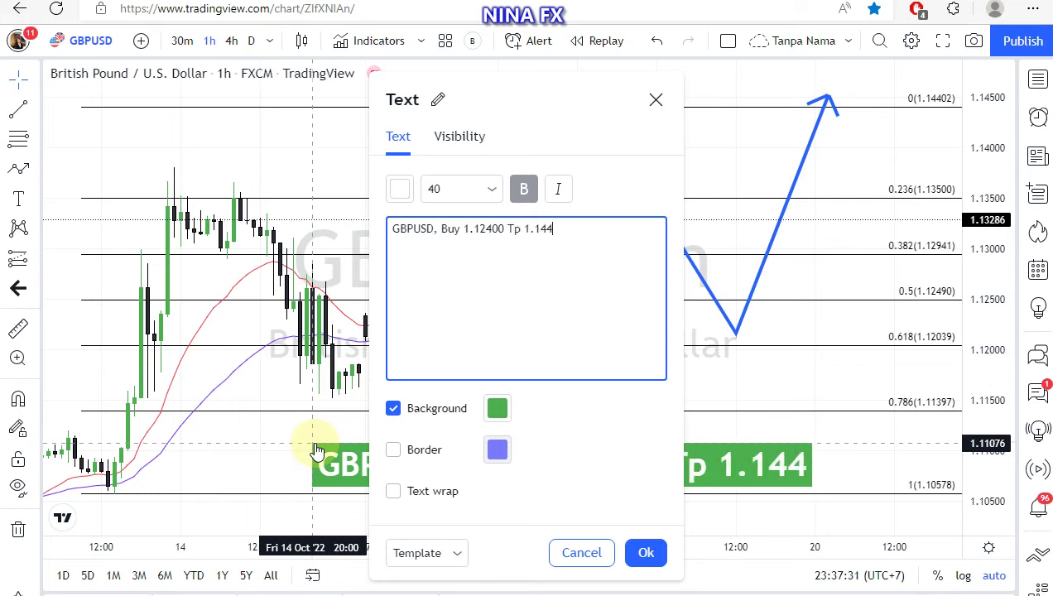
text(00)
click(251, 439)
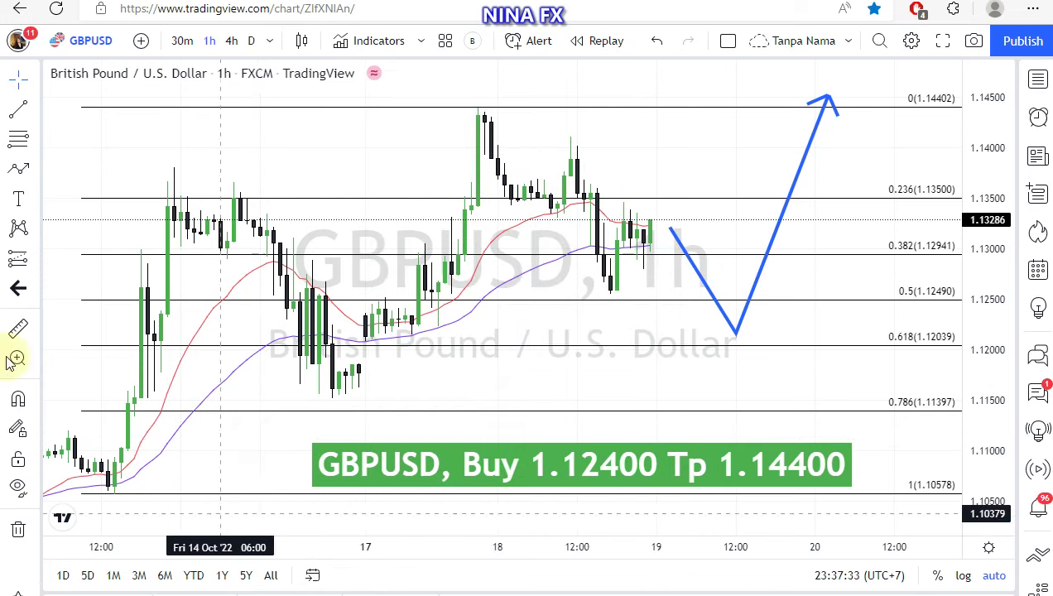